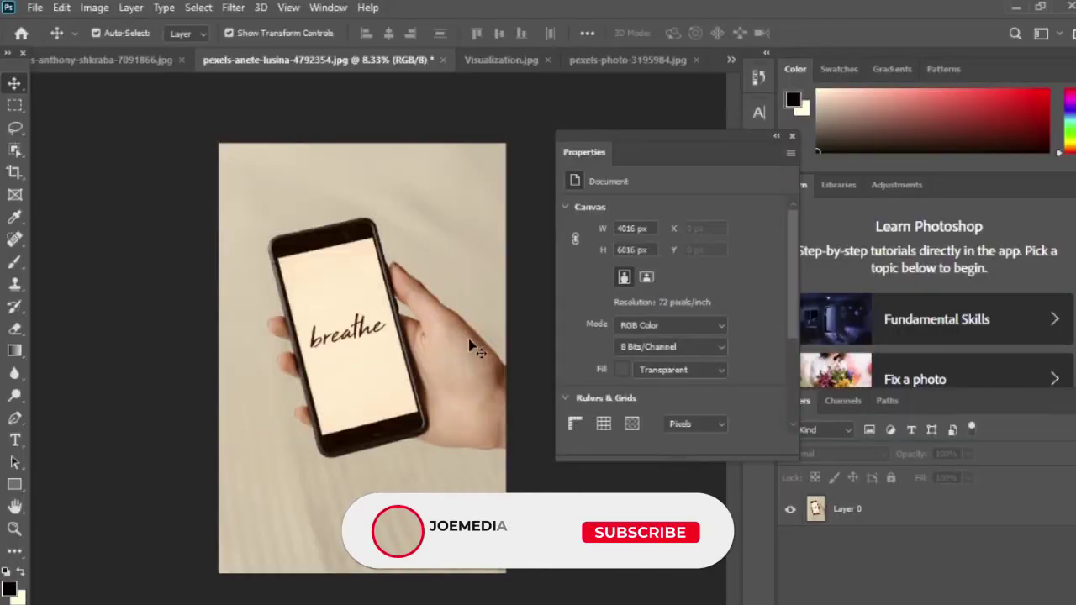
Select the phone photo's Layer 0 and expand its Quick Actions in Properties
click(900, 510)
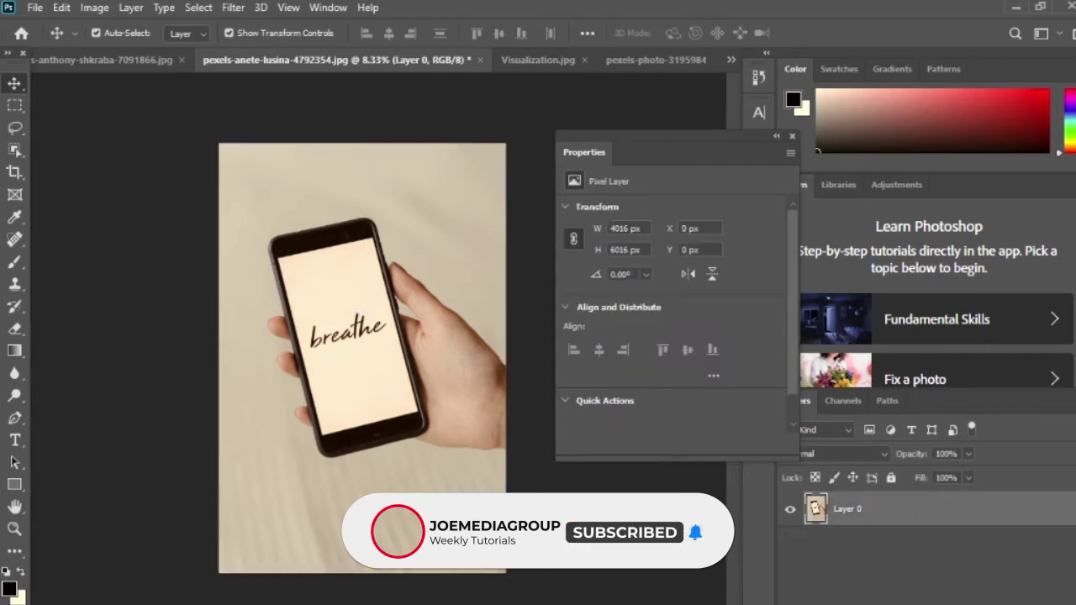
click(588, 511)
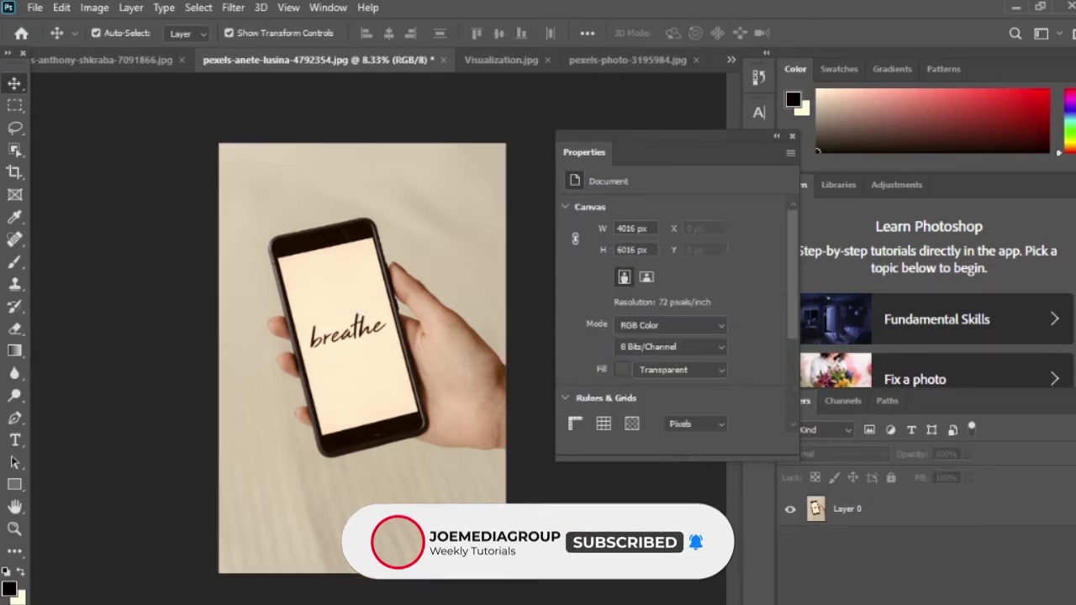
click(929, 515)
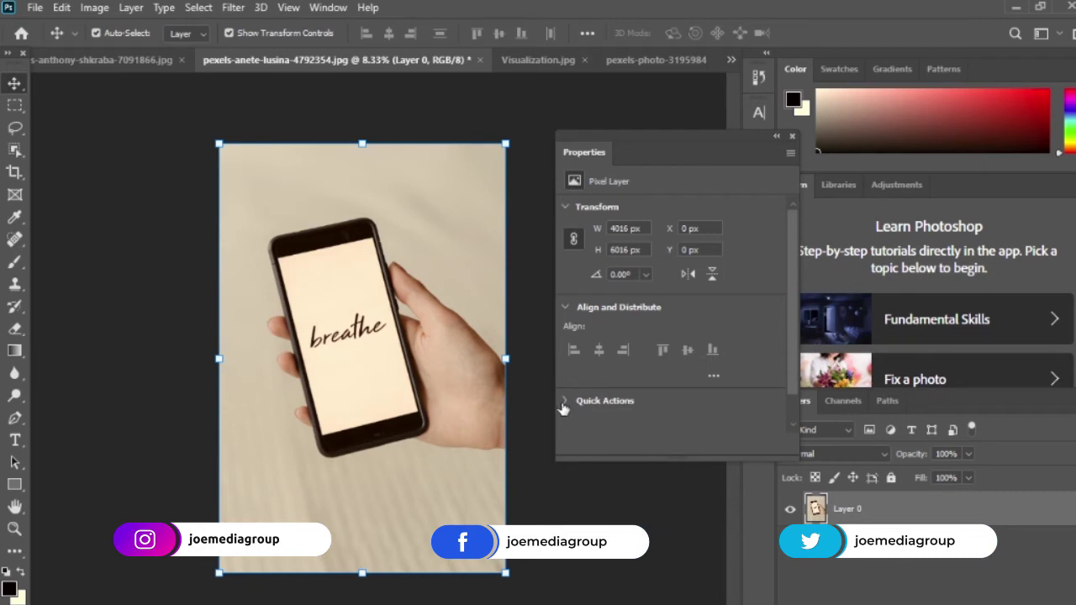
click(563, 403)
click(318, 7)
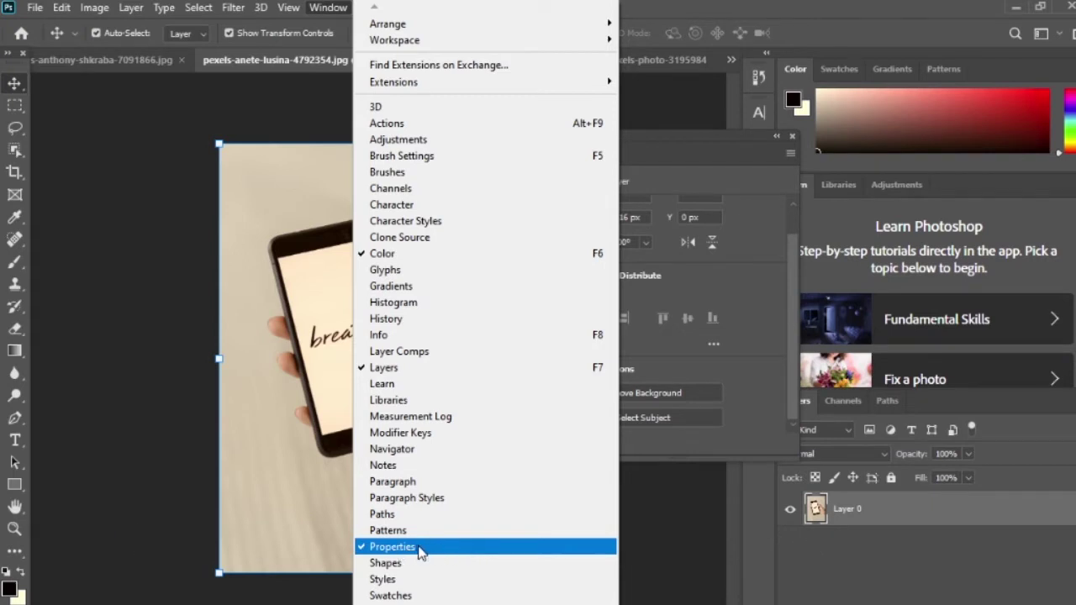
Remove the phone photo's background and zoom in to check the cutout edges
click(739, 281)
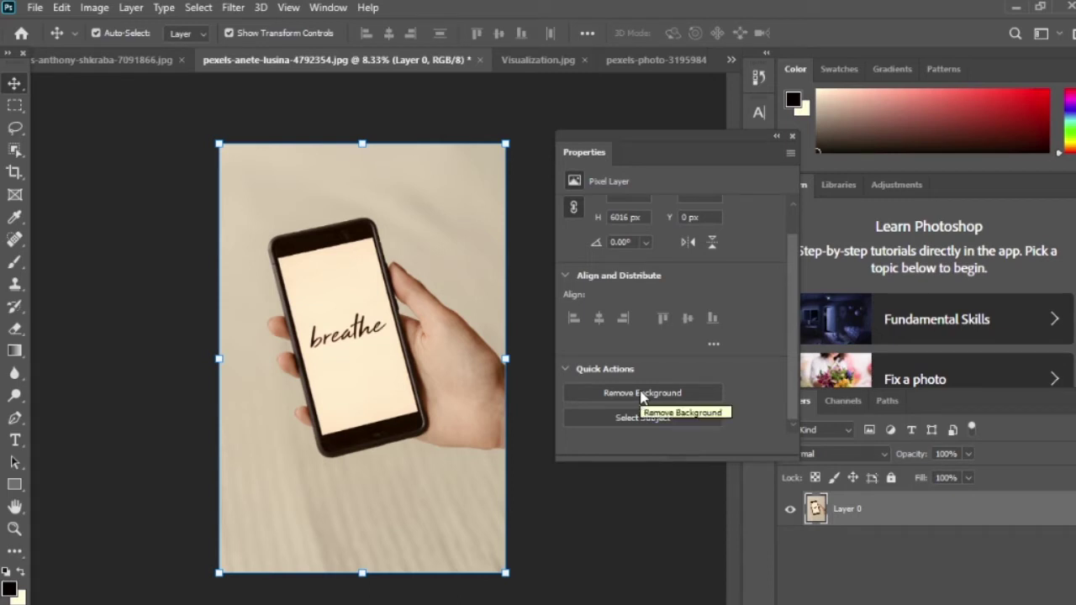
click(641, 394)
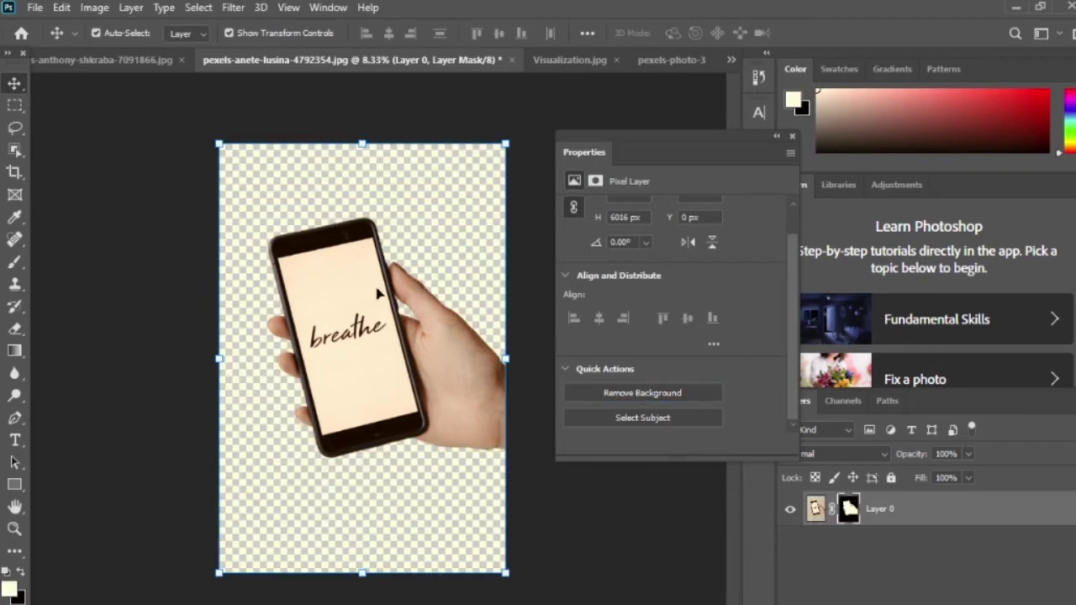
click(14, 529)
click(361, 429)
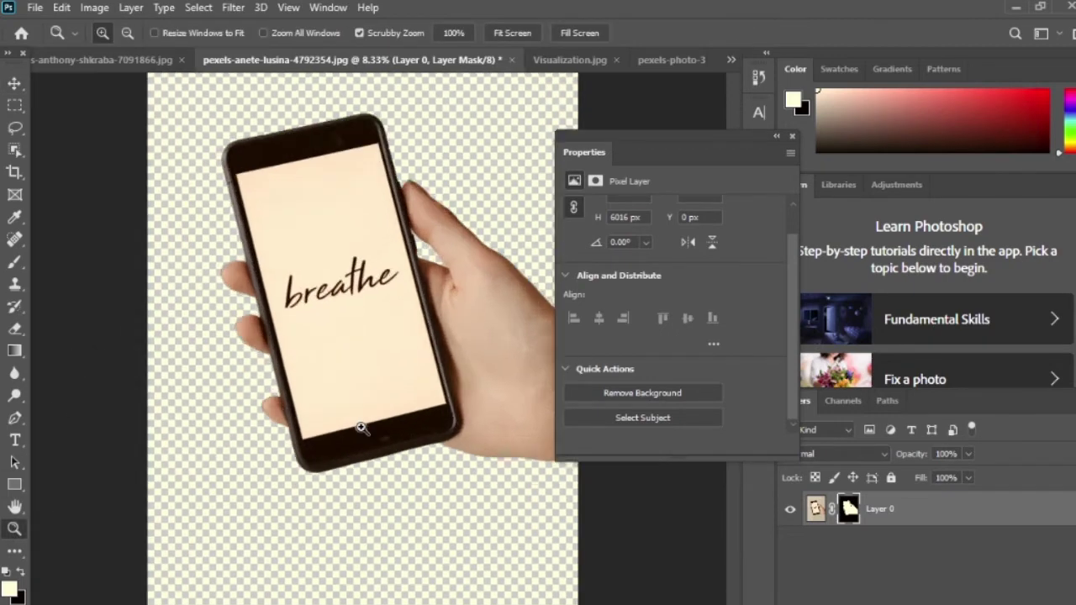
drag(361, 429, 316, 210)
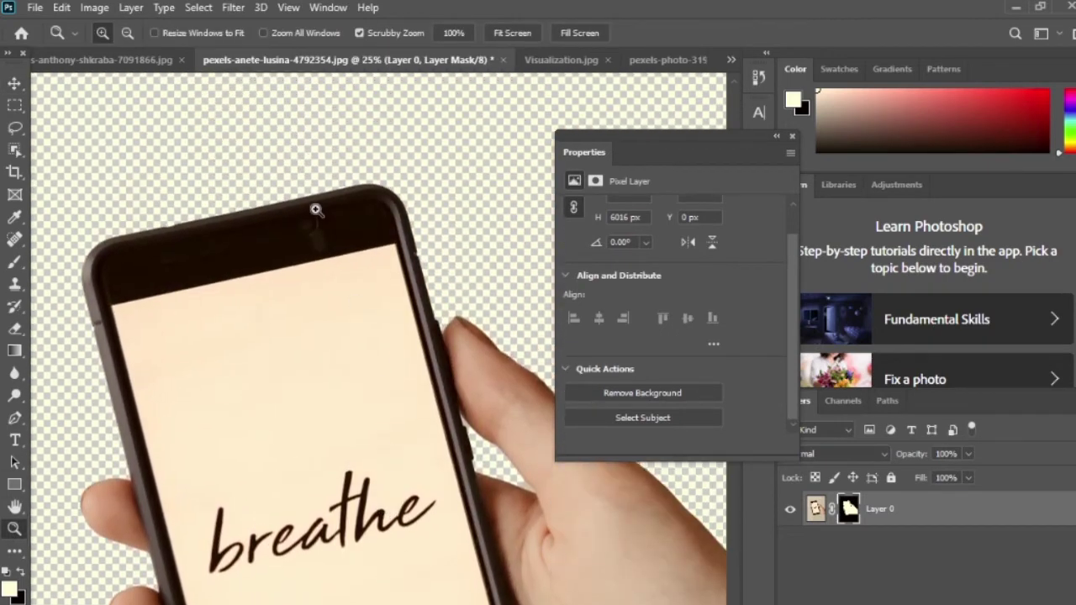
Fit the image on screen and switch to the Visualization.jpg portrait
right_click(316, 209)
click(335, 220)
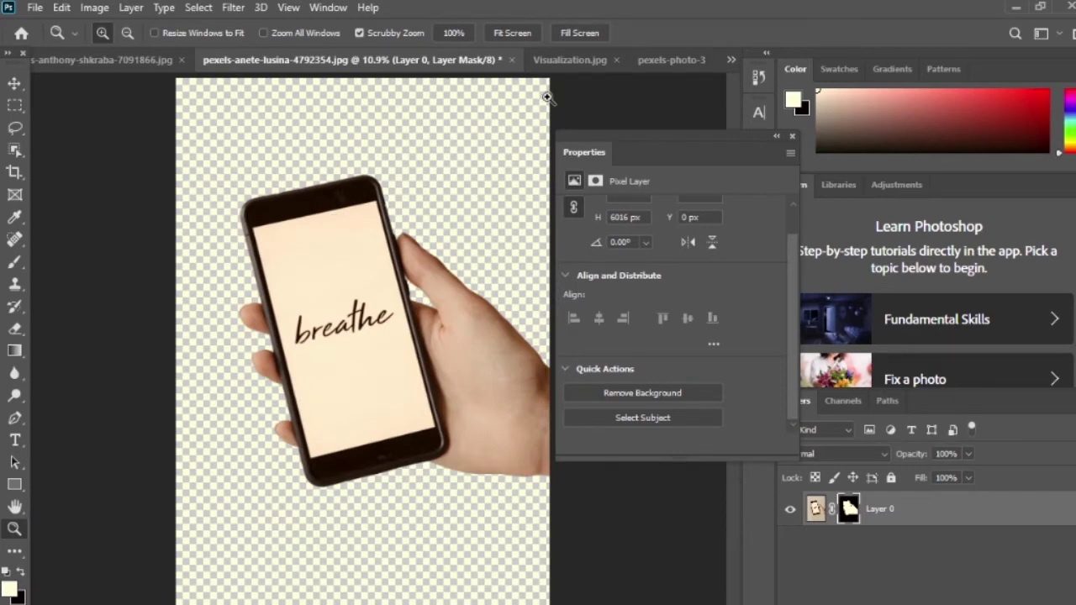
click(567, 64)
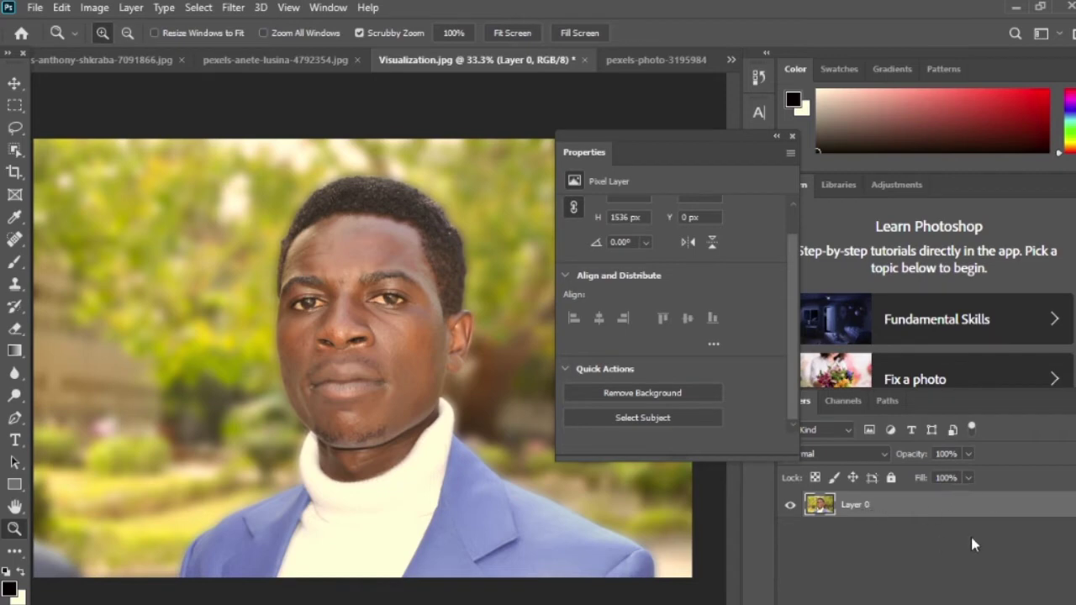
Remove the portrait's background and open pexels-photo-3195984 from the Cut hair folder
click(638, 394)
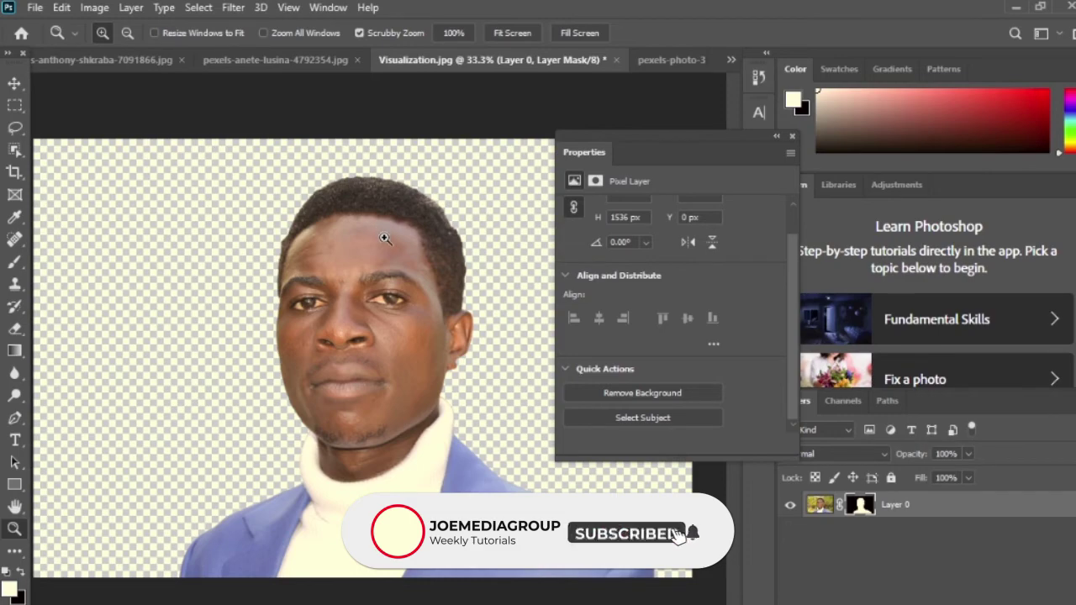
click(34, 8)
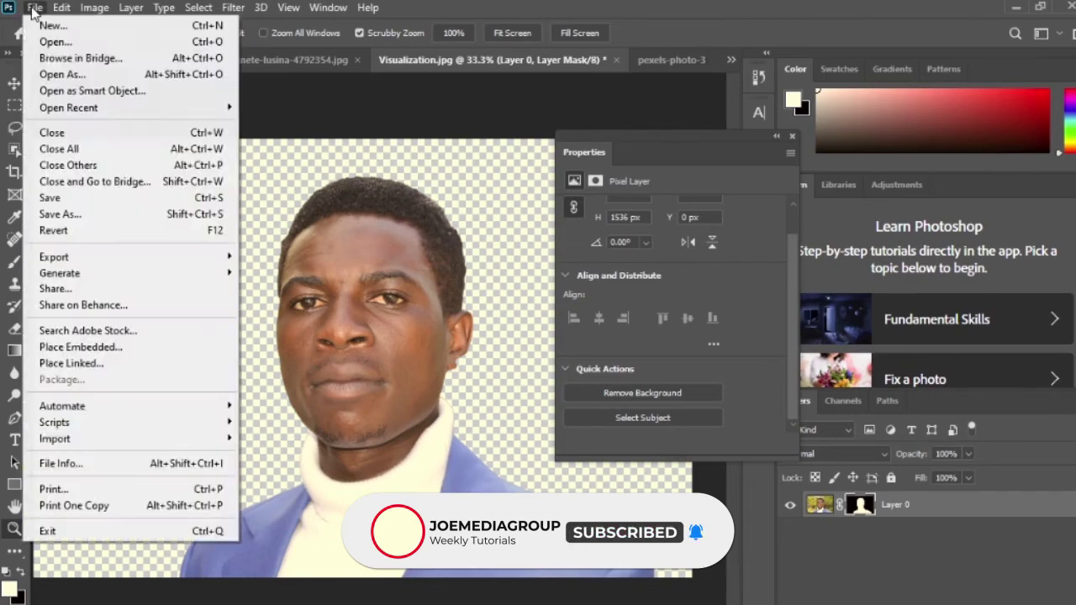
click(55, 41)
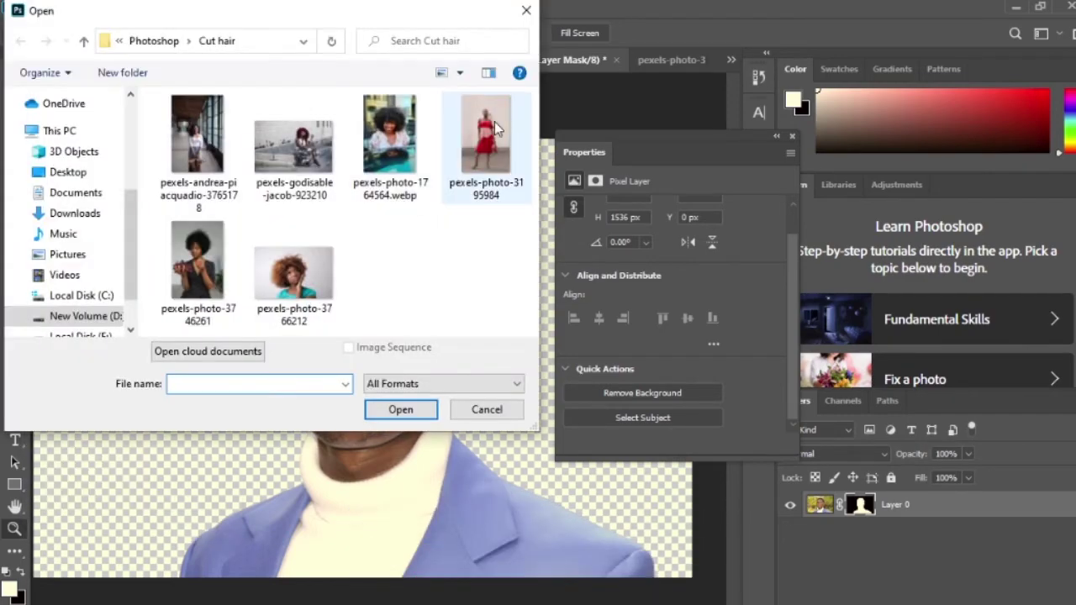
double_click(495, 127)
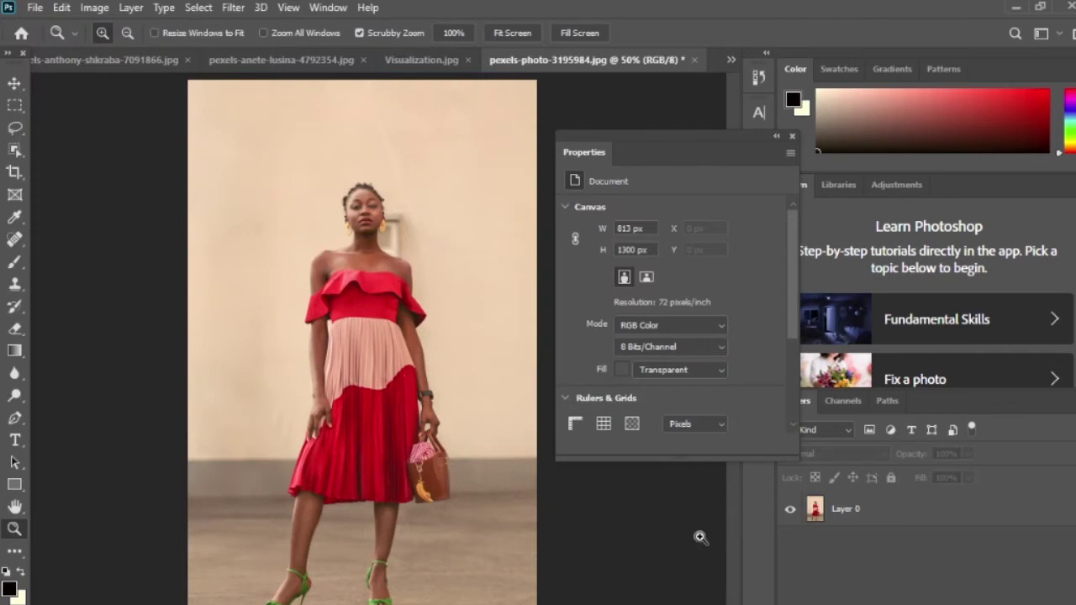
click(850, 509)
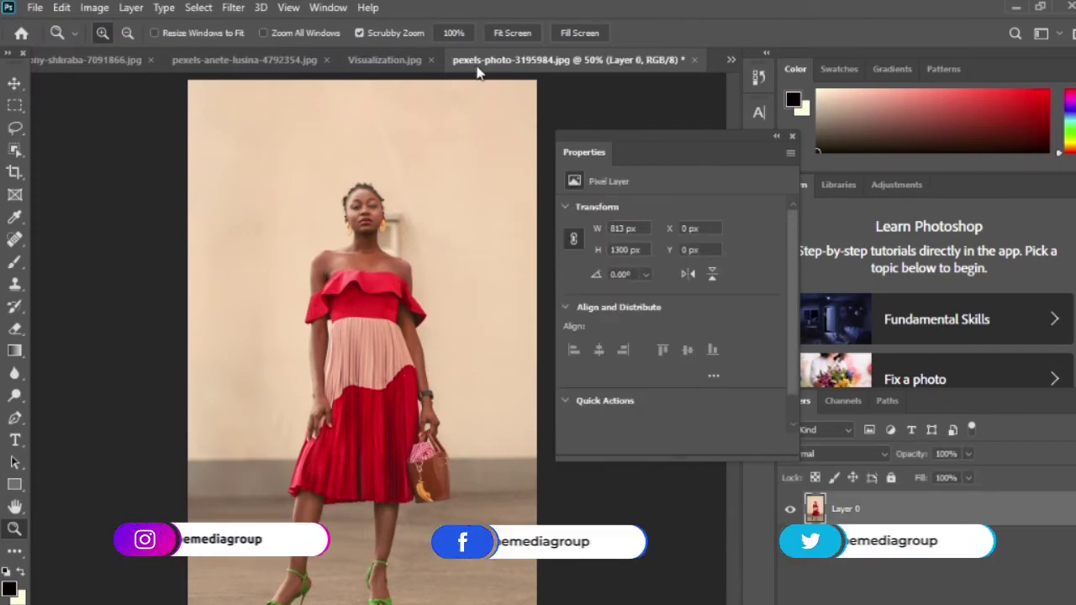
Close the red-dress photo without saving, then reopen pexels-photo-3195984
click(694, 60)
click(540, 255)
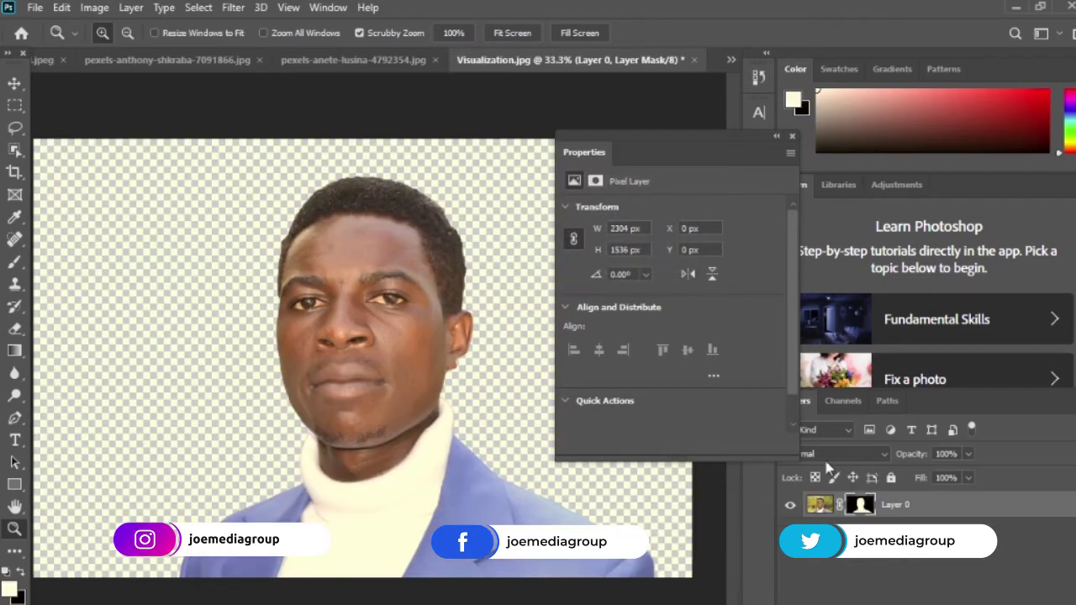
click(34, 7)
click(42, 40)
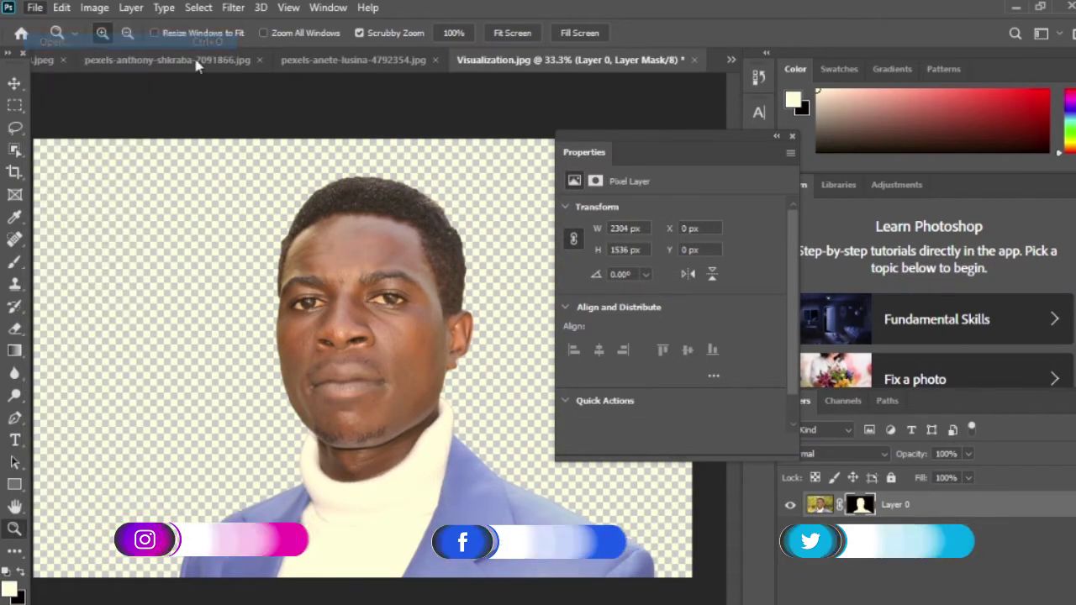
double_click(470, 139)
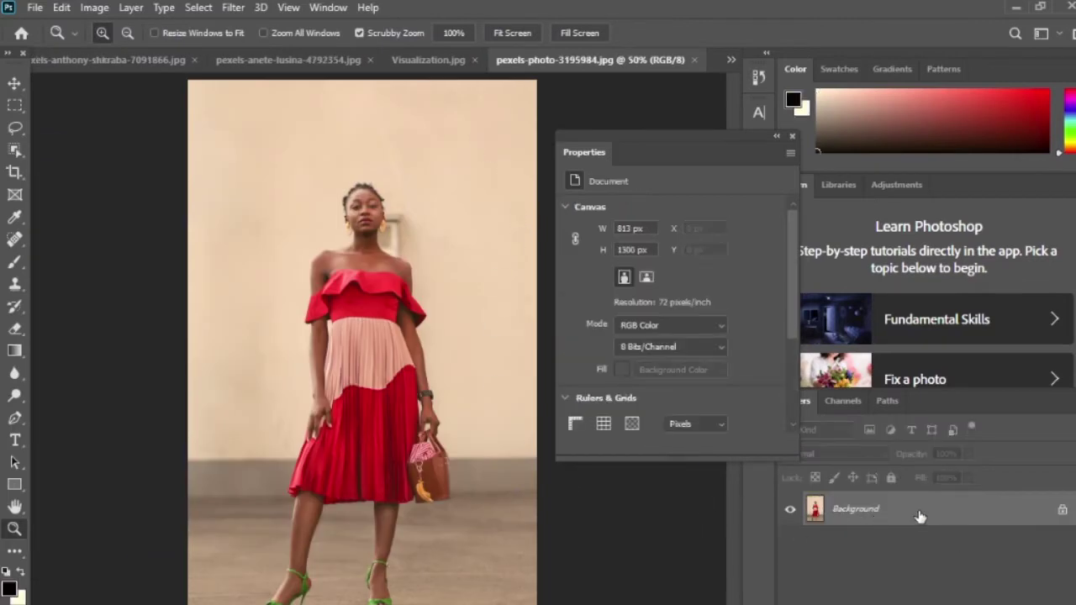
Unlock the red-dress photo's Background layer, dismissing the Layer Style dialog
click(1062, 512)
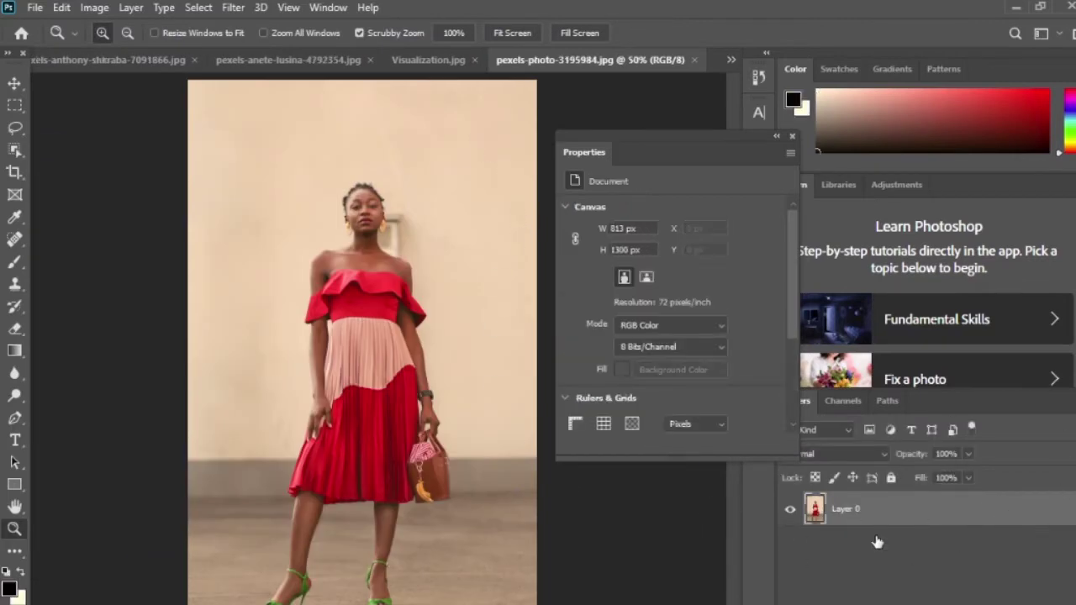
double_click(949, 515)
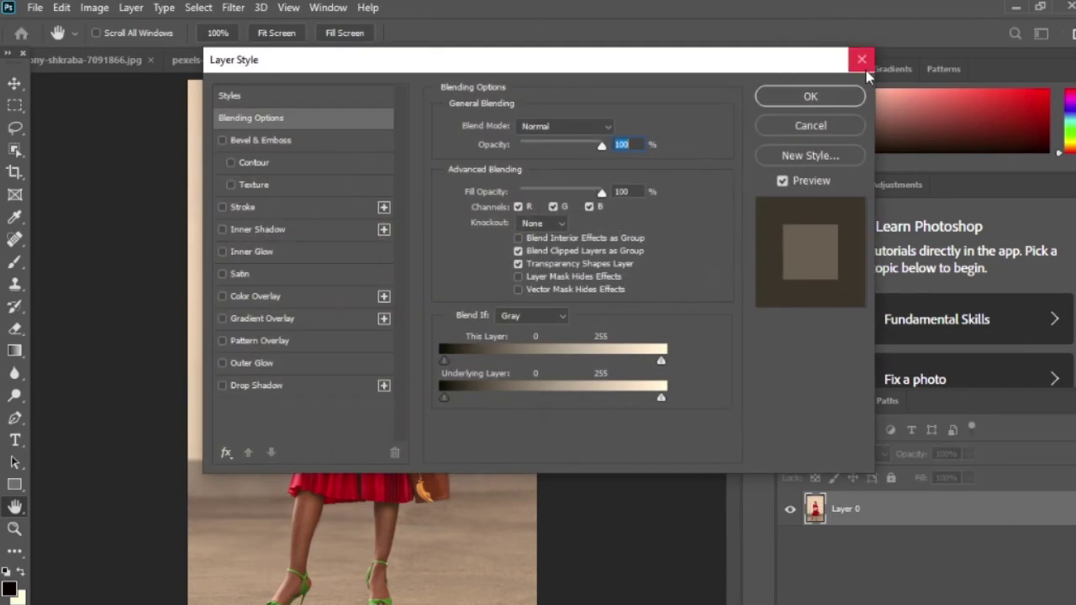
click(862, 59)
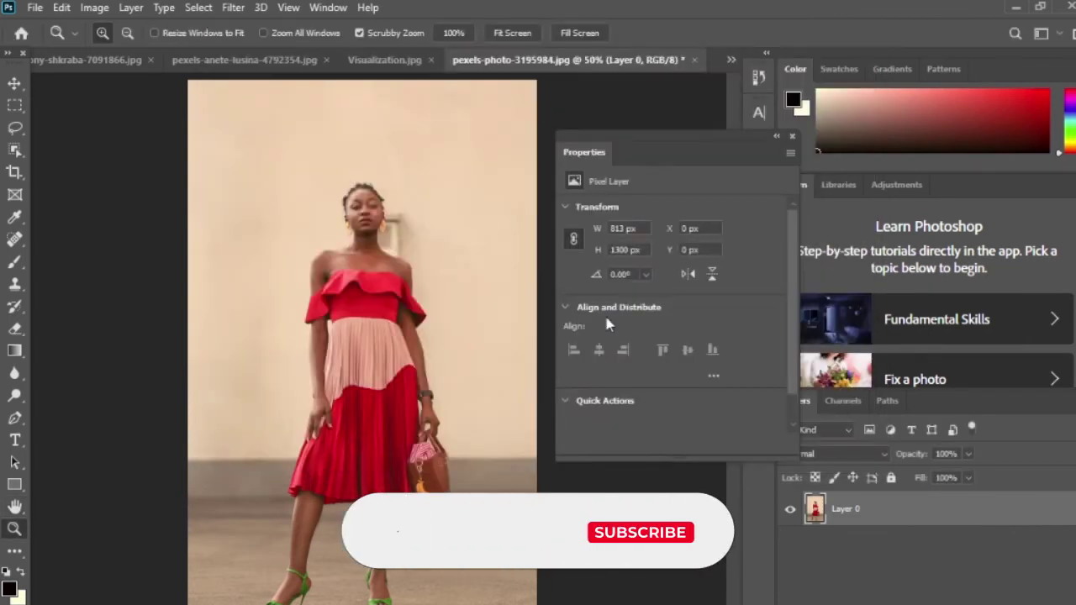
Use the Remove Background quick action to leave the woman on transparency
click(565, 401)
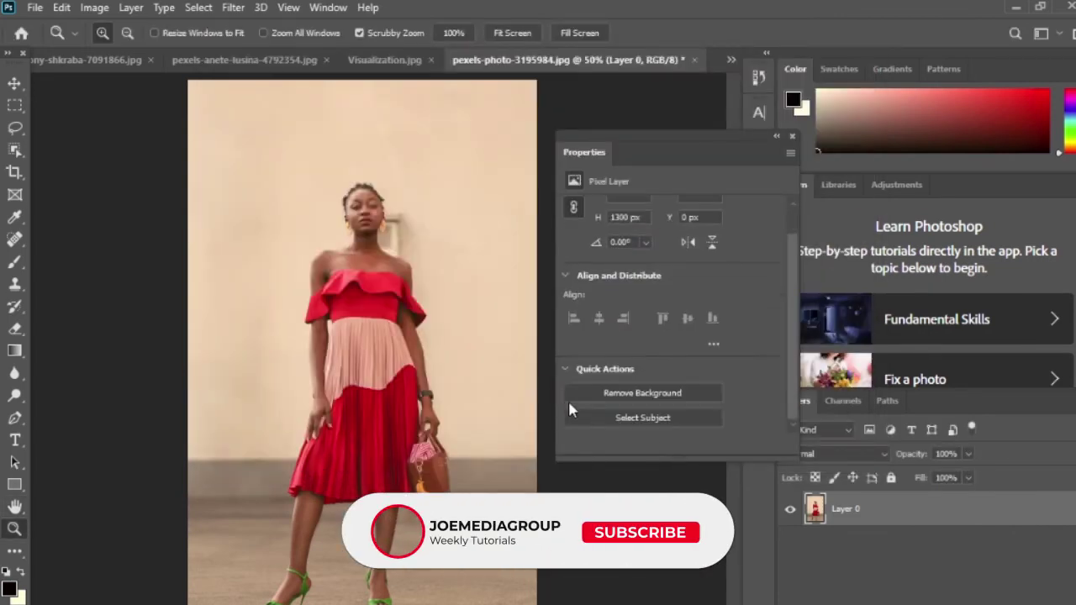
click(636, 395)
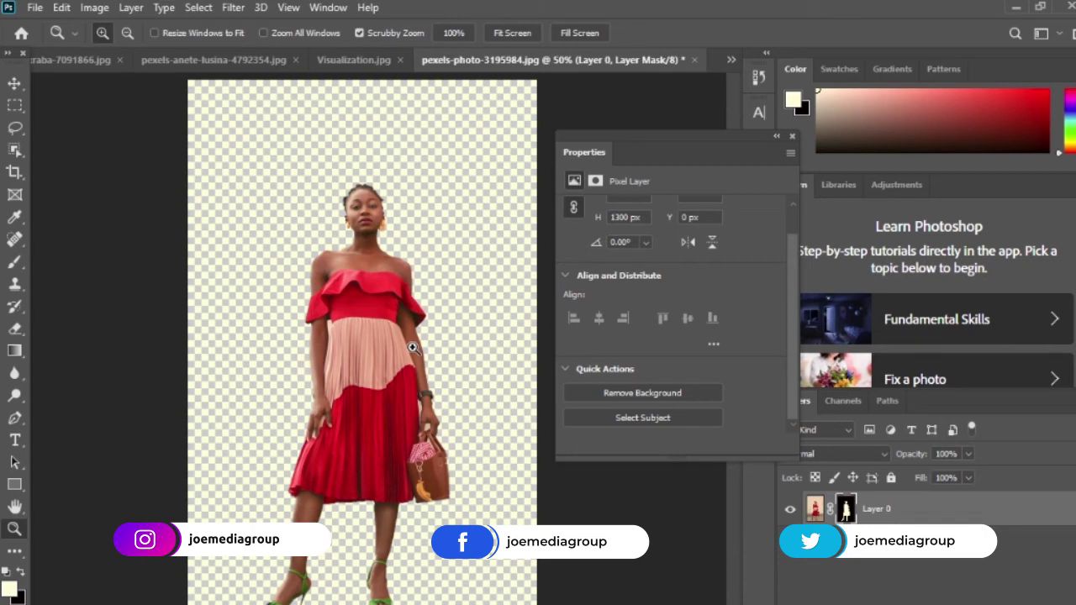
click(328, 7)
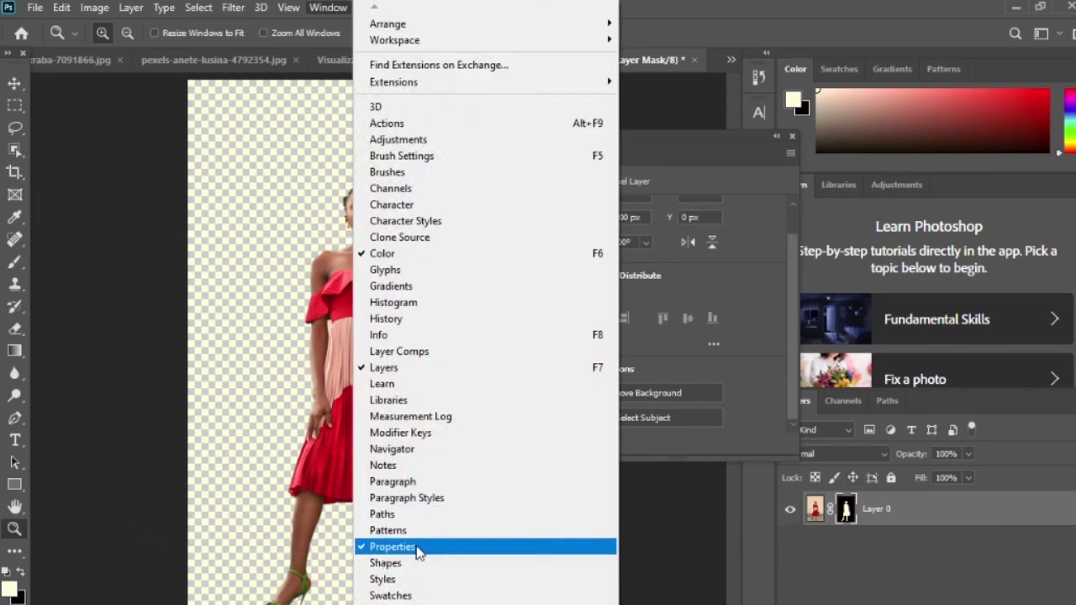
click(728, 312)
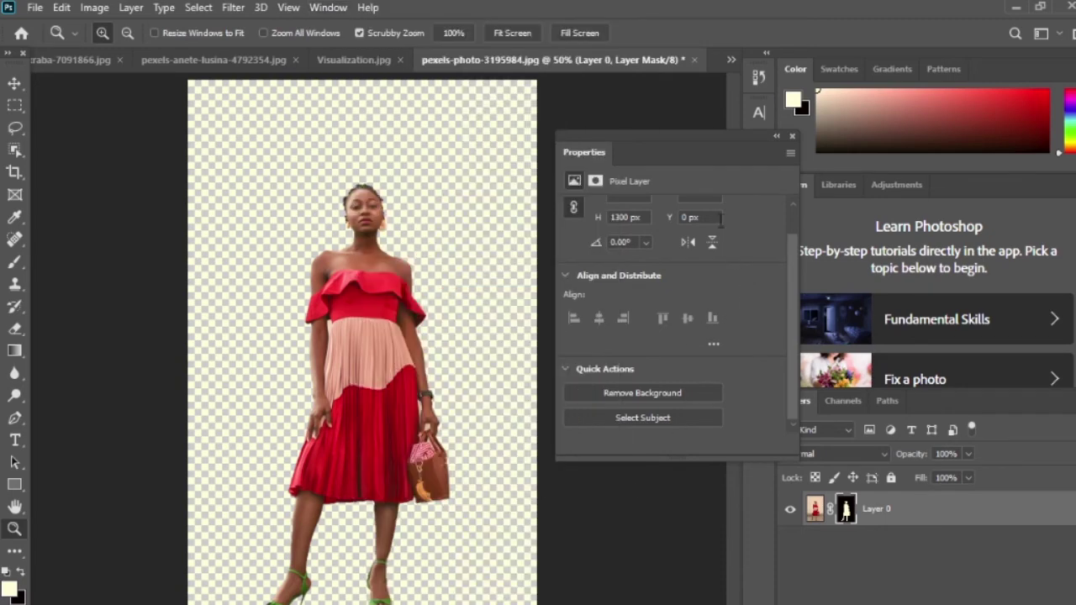